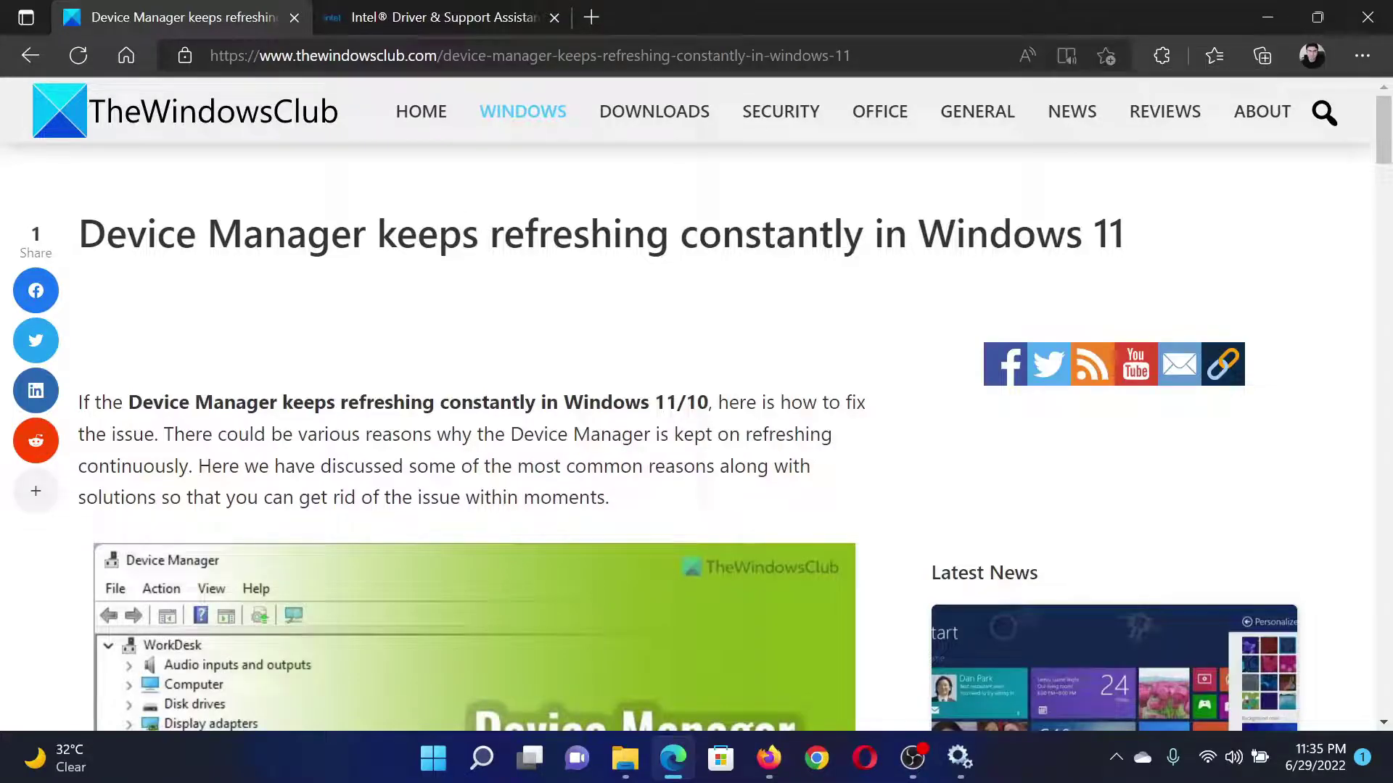
Read the TheWindowsClub Device Manager article, highlighting its title and first fix
{"action": "left_click_drag", "start_coordinate": [79, 233], "coordinate": [1084, 234]}
{"action": "left_click", "coordinate": [634, 330]}
{"action": "scroll", "coordinate": [635, 330], "scroll_direction": "down", "scroll_amount": 5}
{"action": "scroll", "coordinate": [633, 330], "scroll_direction": "down", "scroll_amount": 2}
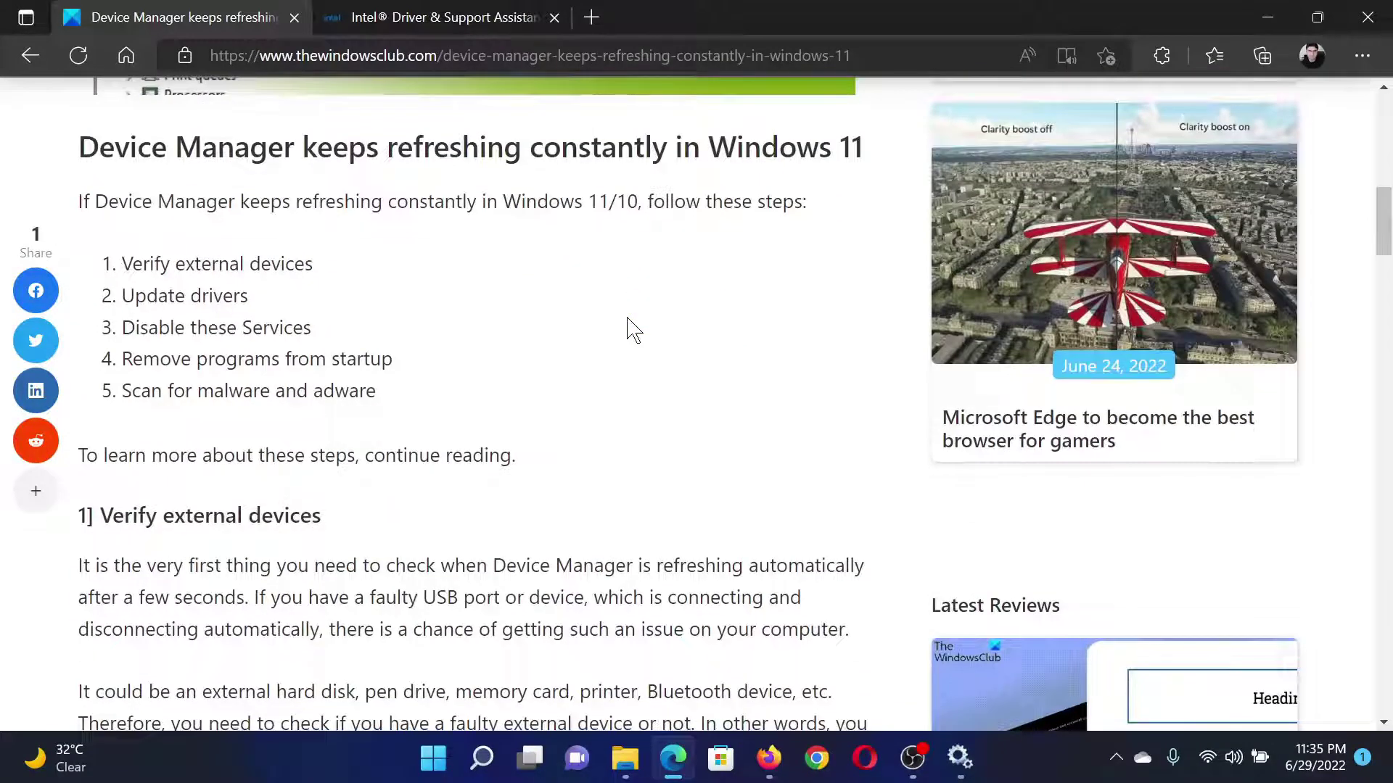
{"action": "left_click_drag", "start_coordinate": [122, 264], "coordinate": [303, 264]}
{"action": "left_click", "coordinate": [456, 288]}
{"action": "scroll", "coordinate": [493, 381], "scroll_direction": "down", "scroll_amount": 3}
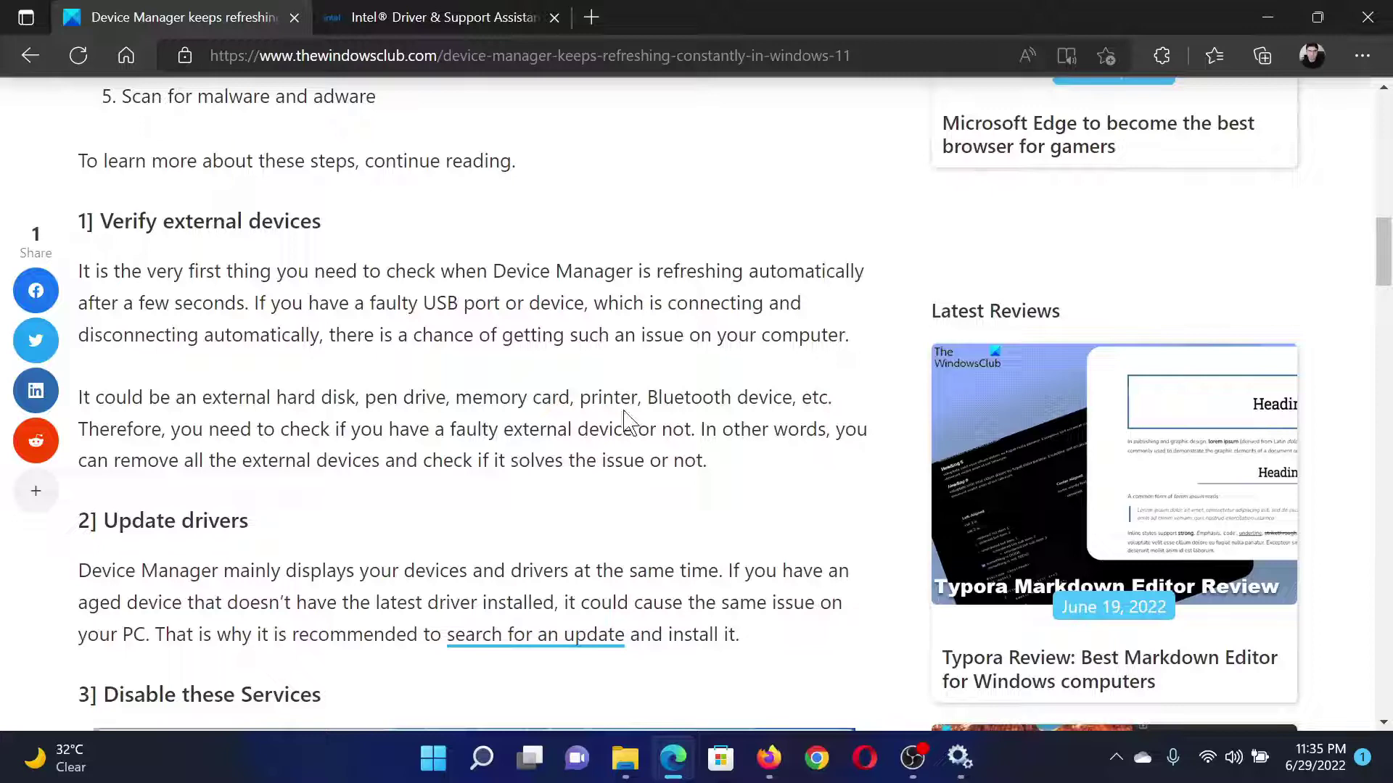
{"action": "scroll", "coordinate": [326, 522], "scroll_direction": "down", "scroll_amount": 2}
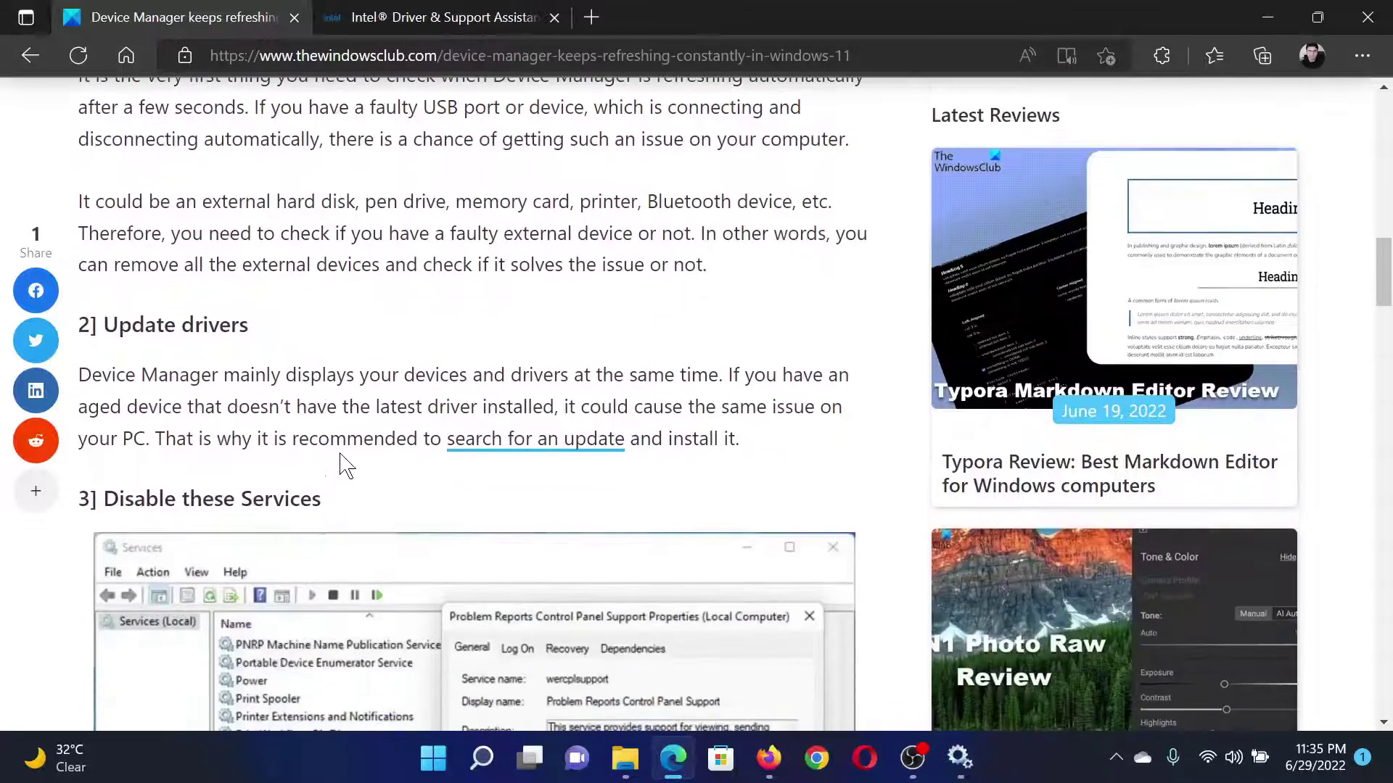
Look over the Intel Driver & Support Assistant page and its site search, then return to the article
{"action": "left_click", "coordinate": [444, 17]}
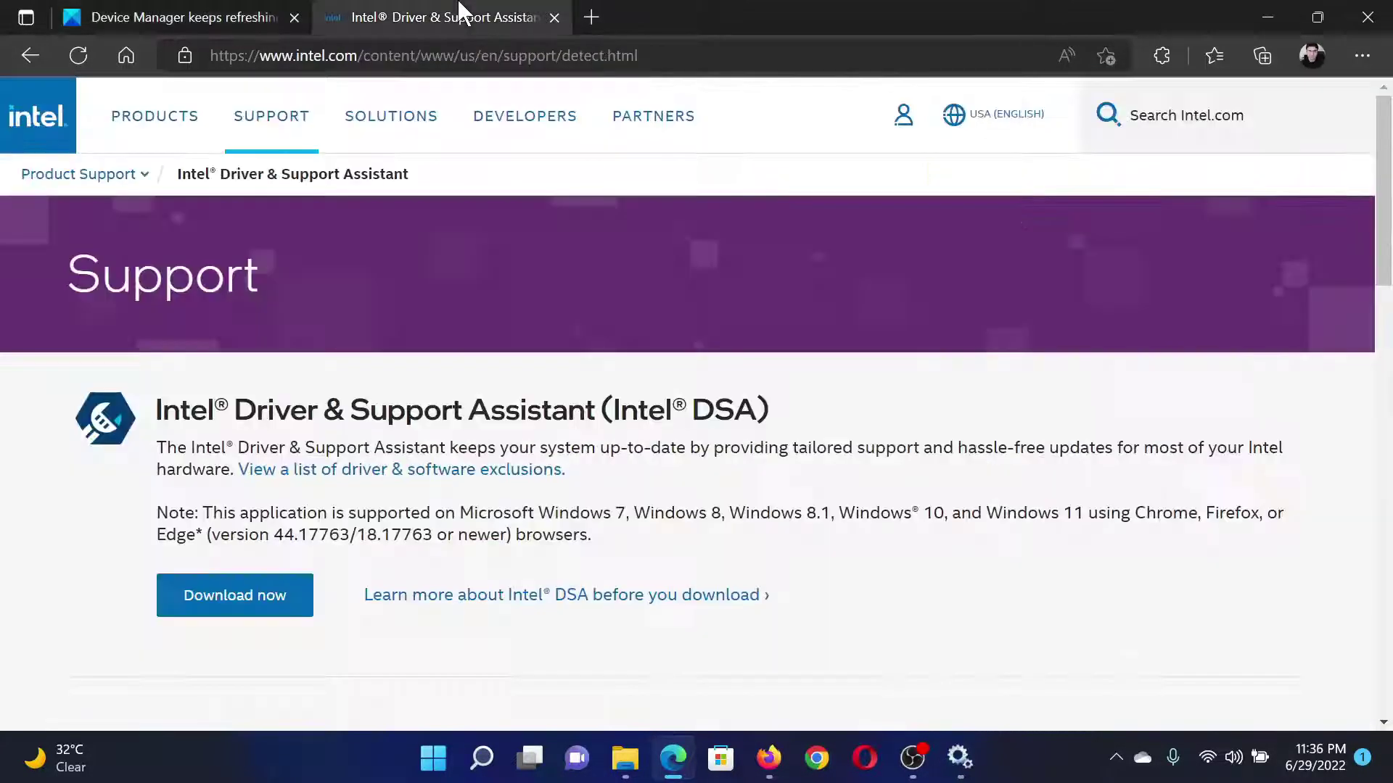
{"action": "left_click_drag", "start_coordinate": [294, 56], "coordinate": [346, 55]}
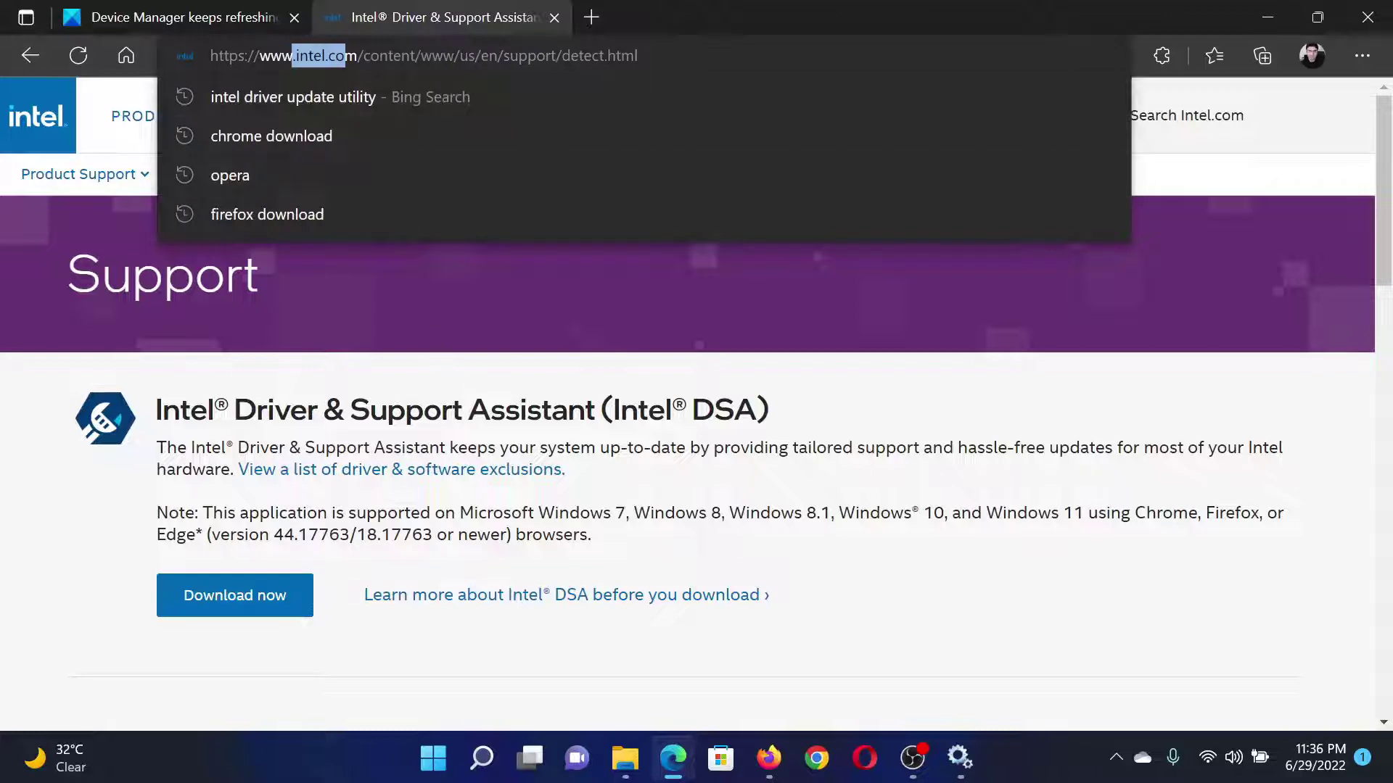
{"action": "left_click", "coordinate": [924, 160]}
{"action": "left_click", "coordinate": [1186, 114]}
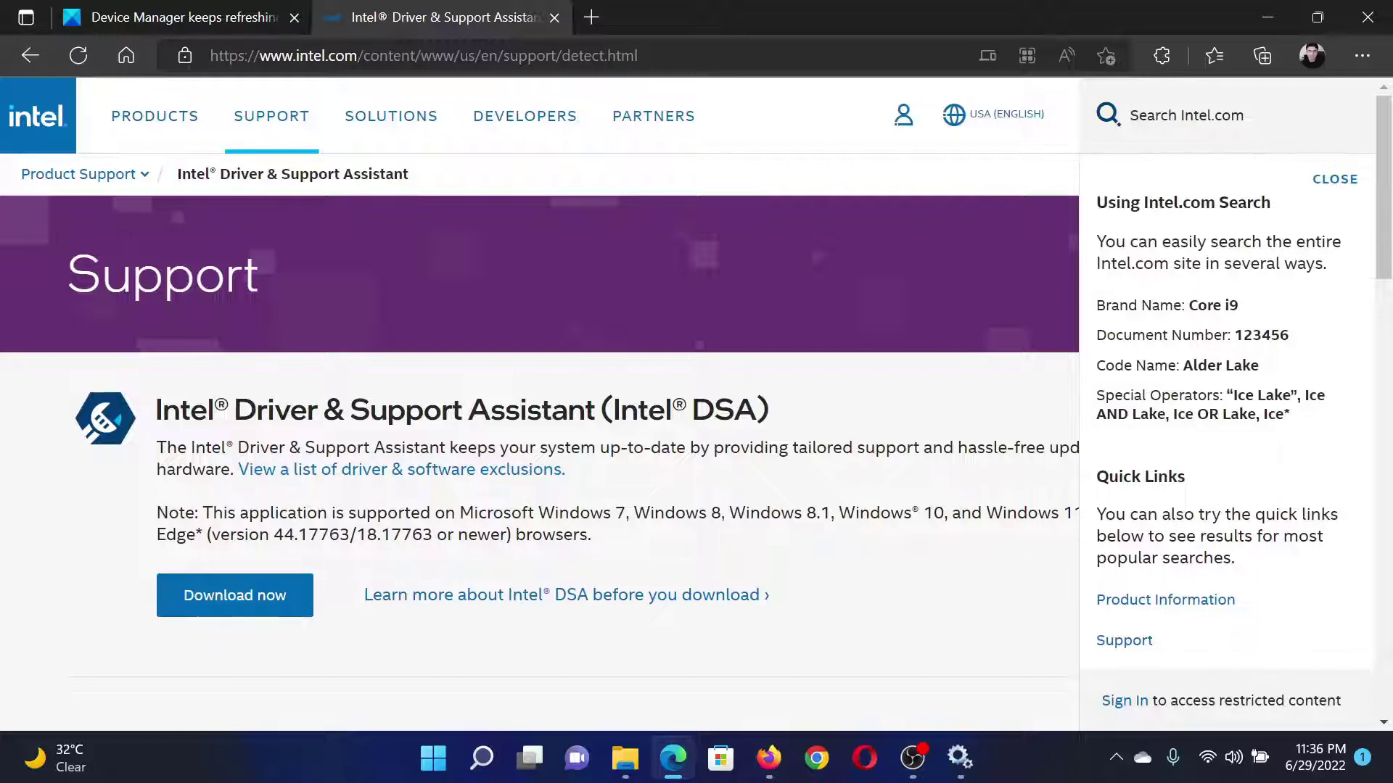
{"action": "left_click_drag", "start_coordinate": [162, 409], "coordinate": [637, 410]}
{"action": "left_click", "coordinate": [504, 457]}
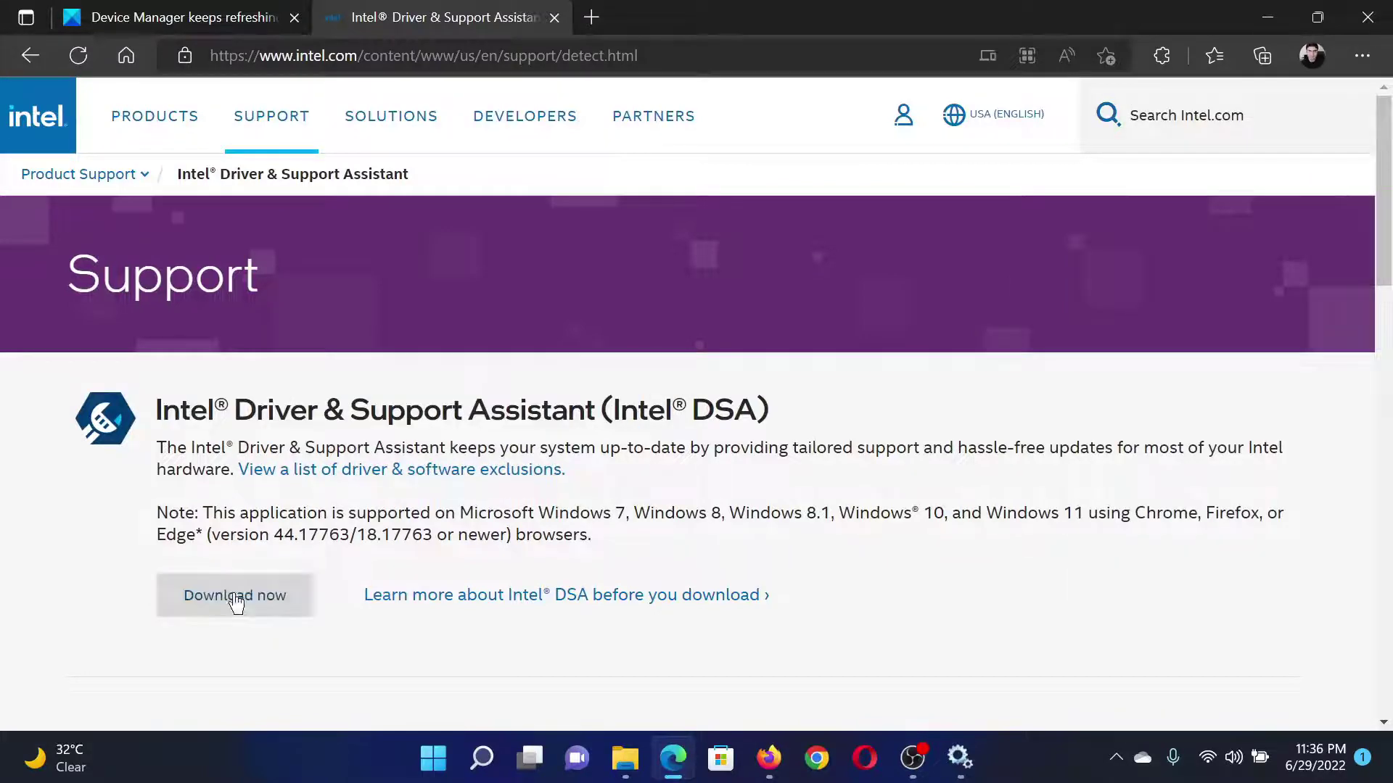
{"action": "left_click", "coordinate": [202, 16]}
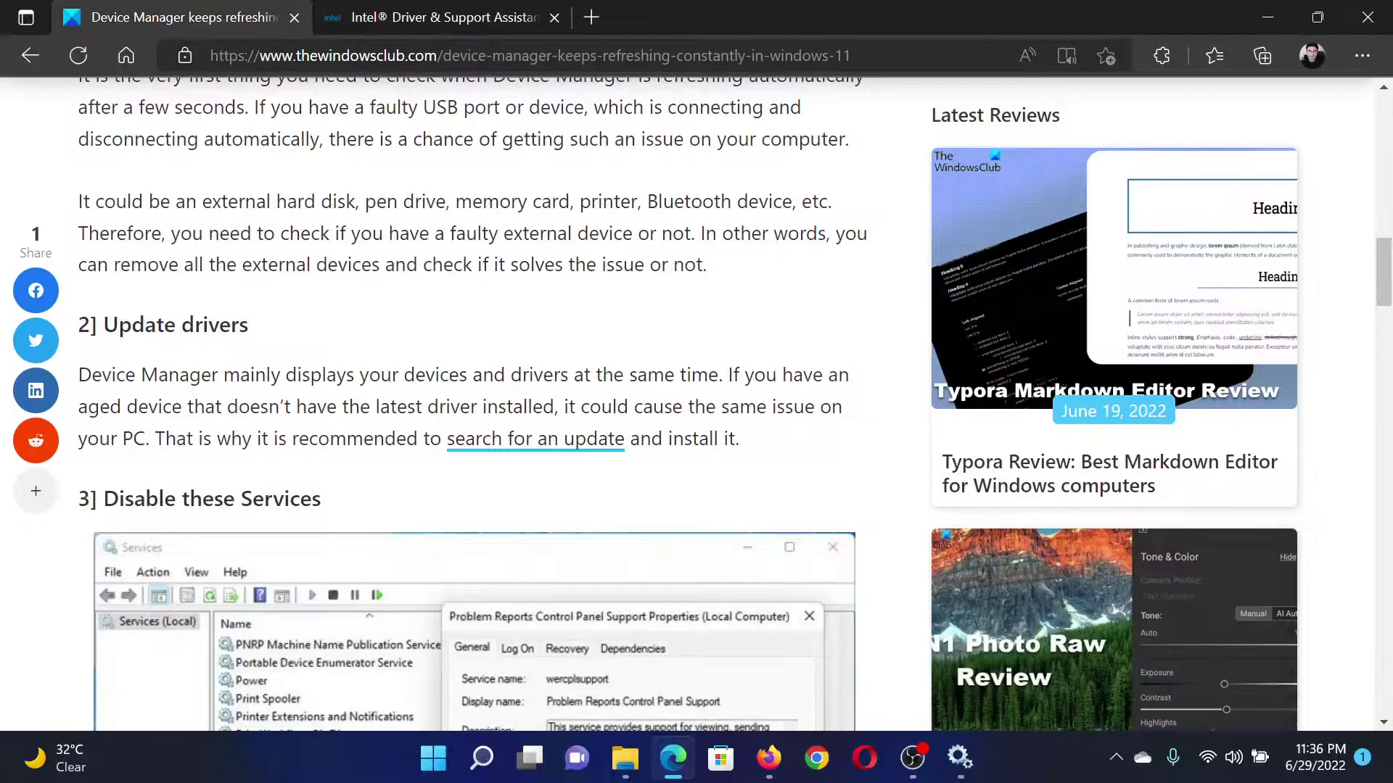
{"action": "scroll", "coordinate": [335, 458], "scroll_direction": "down", "scroll_amount": 1}
{"action": "scroll", "coordinate": [336, 458], "scroll_direction": "down", "scroll_amount": 2}
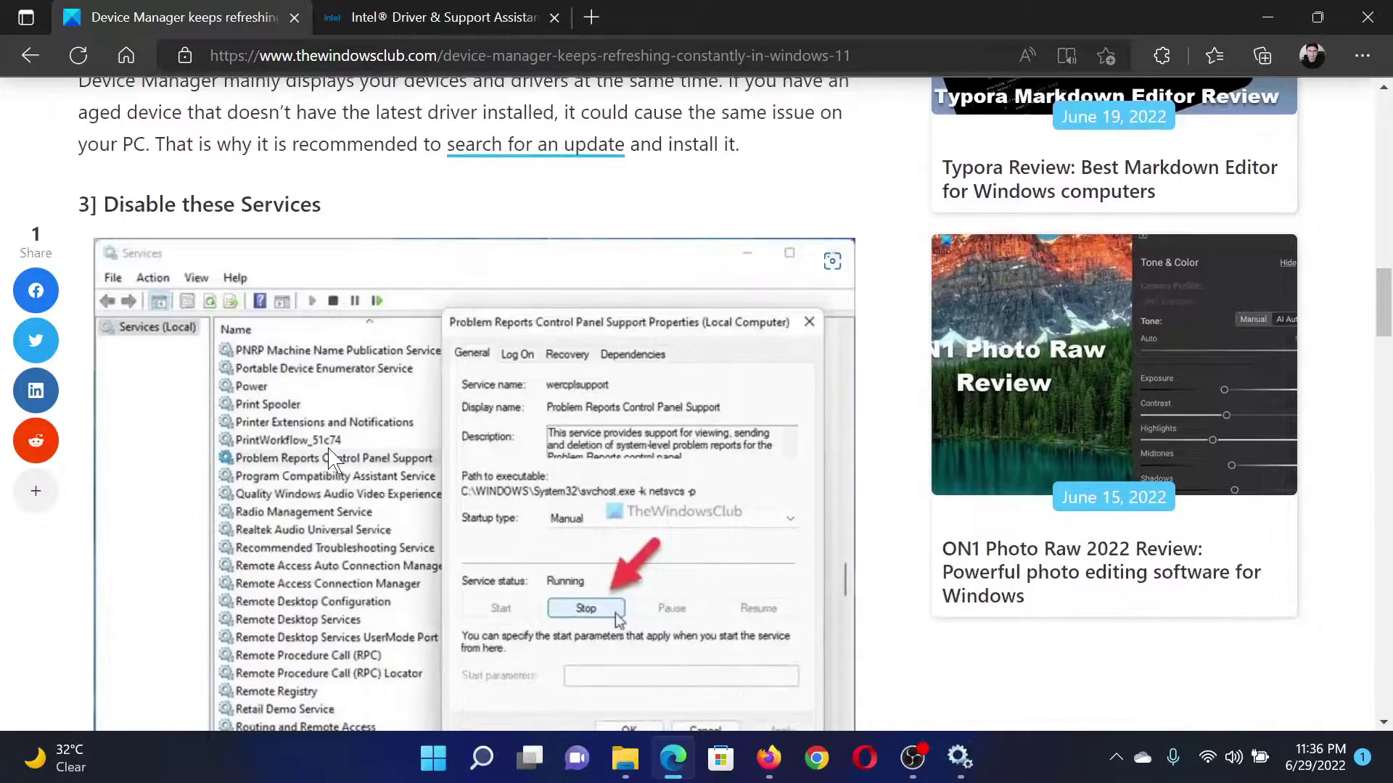
{"action": "scroll", "coordinate": [335, 457], "scroll_direction": "down", "scroll_amount": 1}
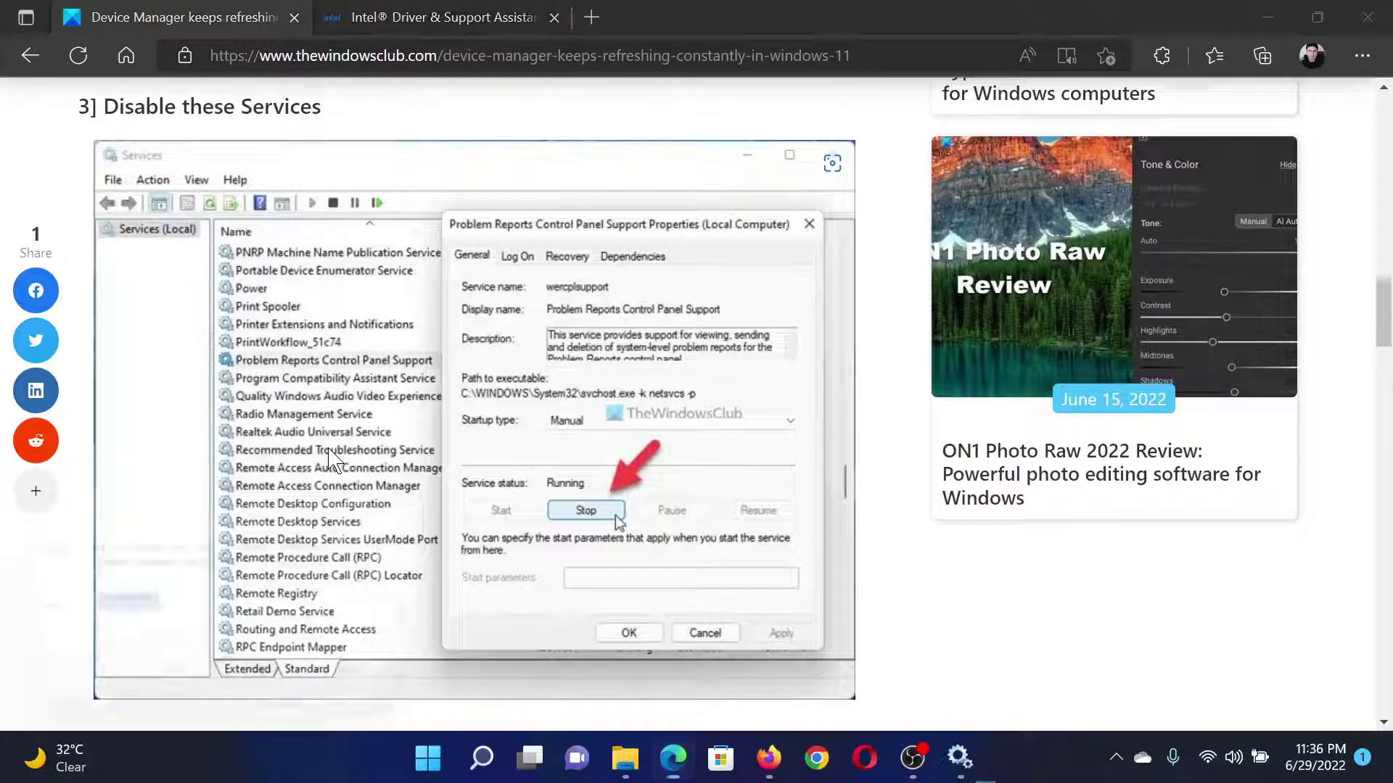
Open the Run box with Win+R
{"action": "key", "text": "super+r"}
Launch services.msc and stop the Problem Reports Control Panel Support service
{"action": "key", "text": "End"}
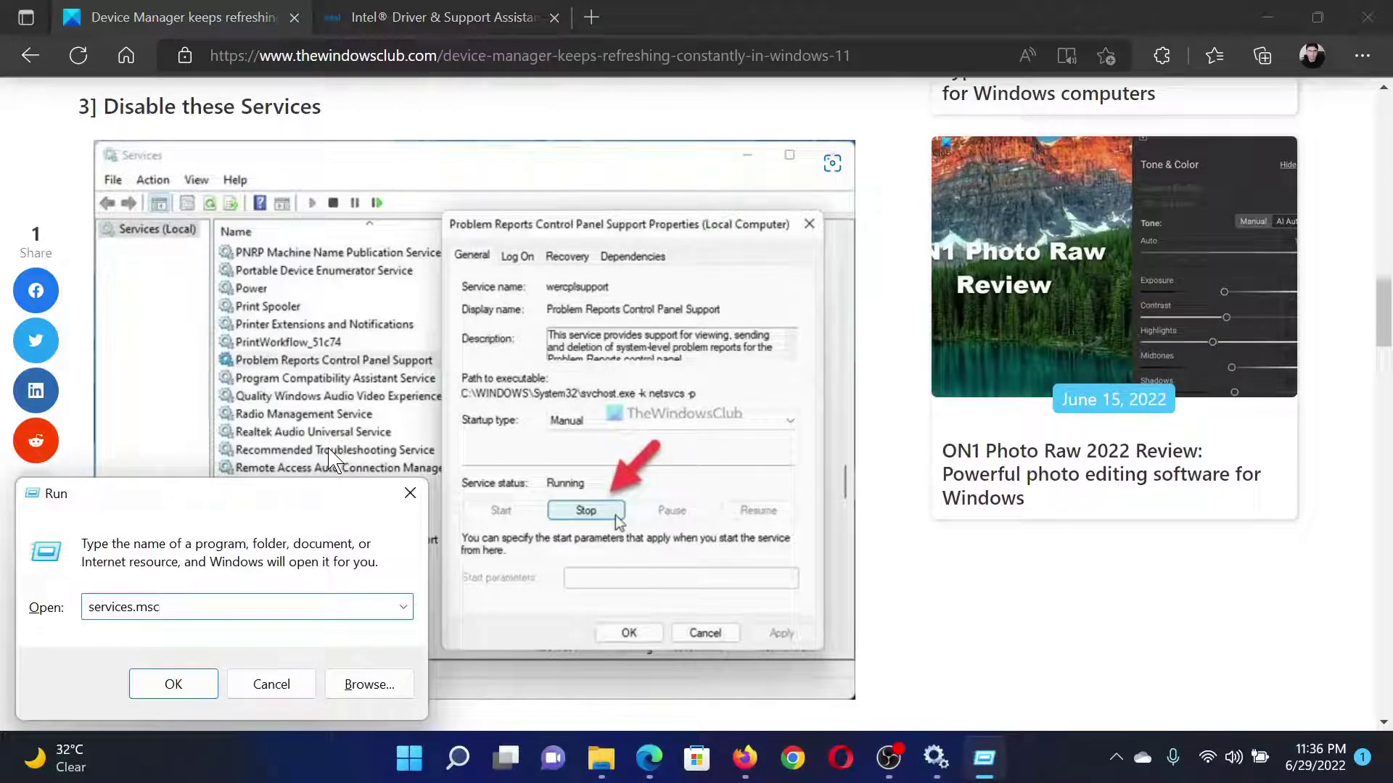
{"action": "left_click", "coordinate": [937, 761]}
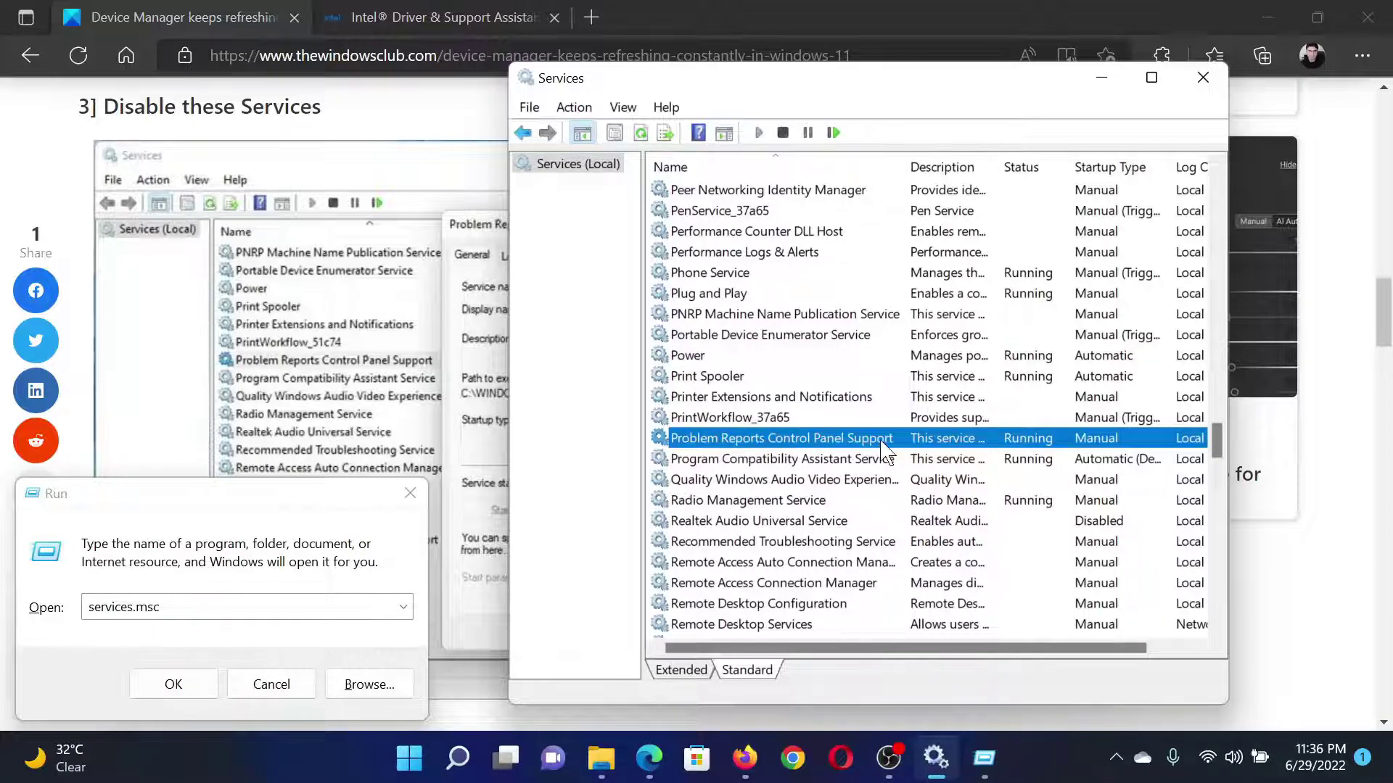
{"action": "right_click", "coordinate": [759, 447]}
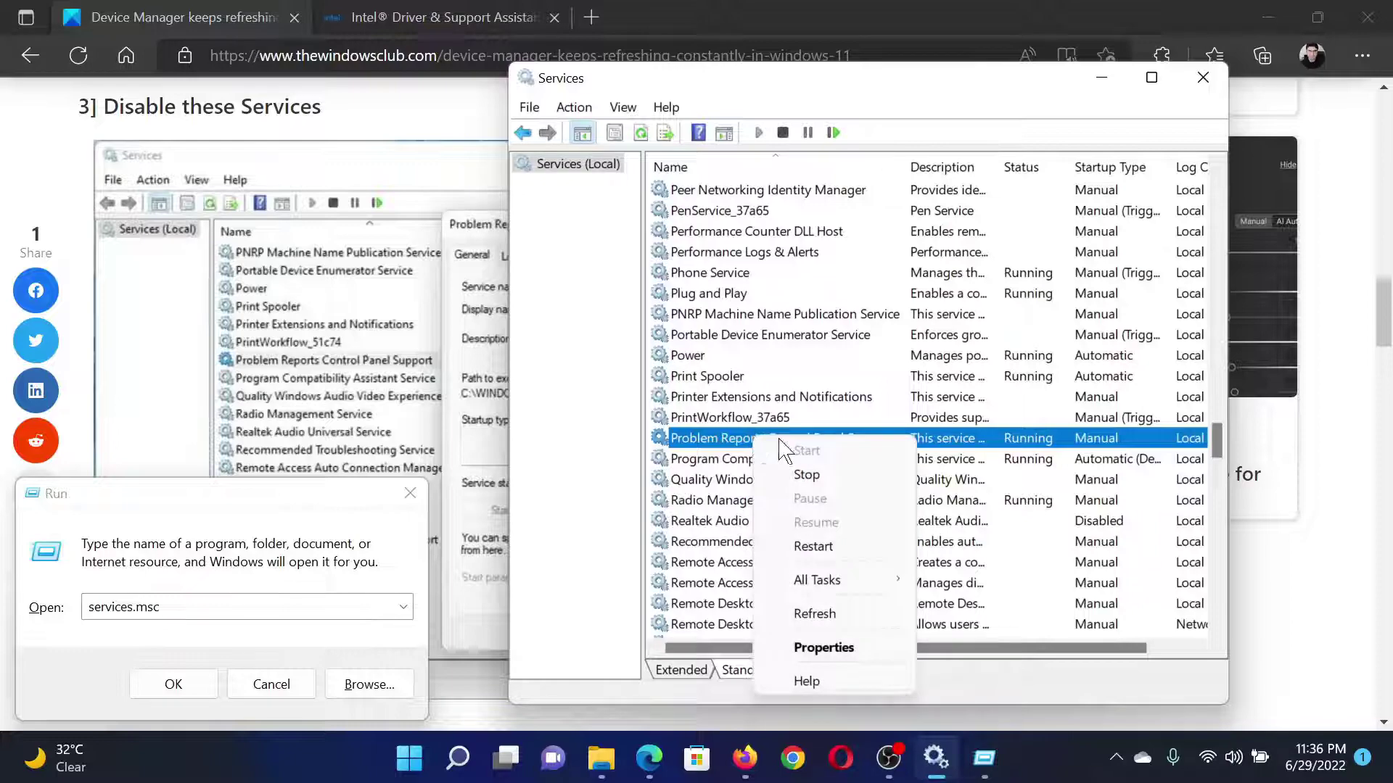
{"action": "left_click", "coordinate": [805, 477]}
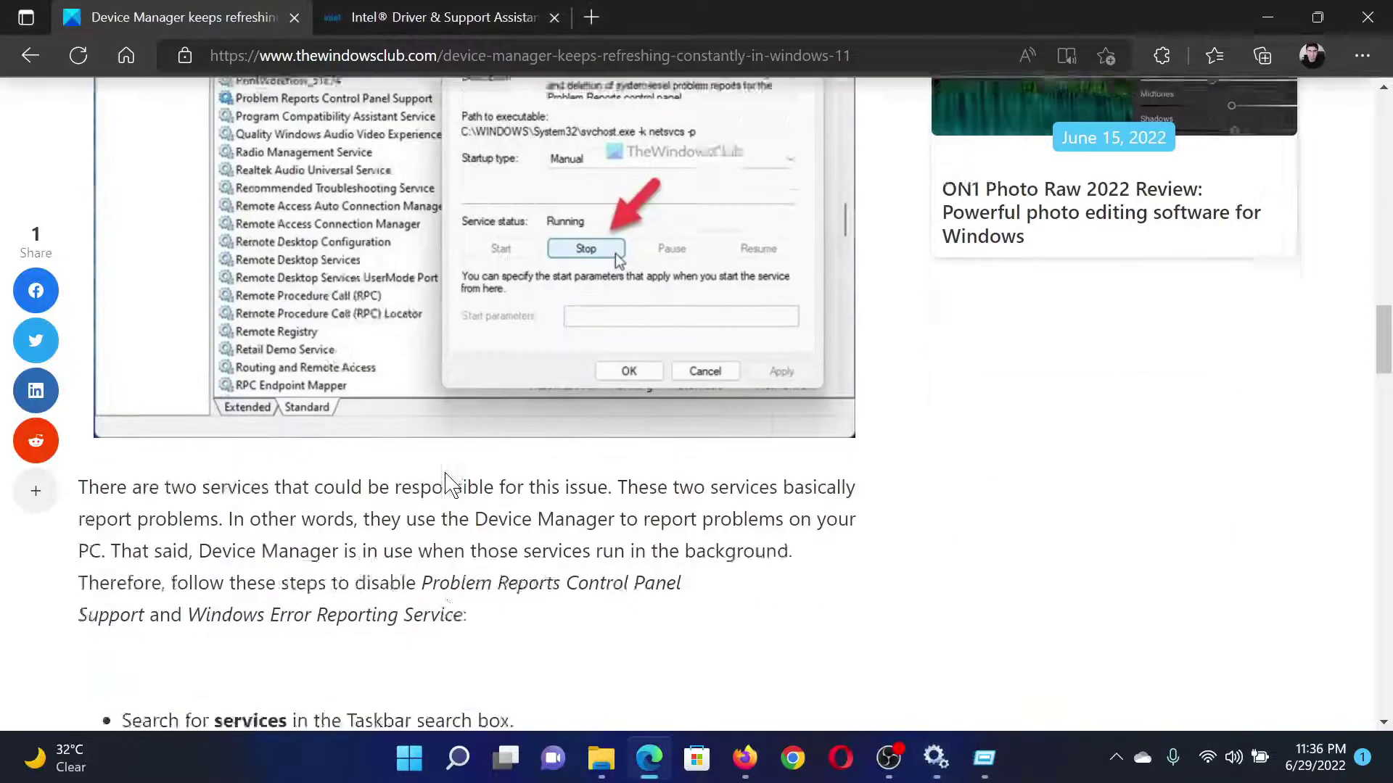
{"action": "scroll", "coordinate": [444, 480], "scroll_direction": "down", "scroll_amount": 3}
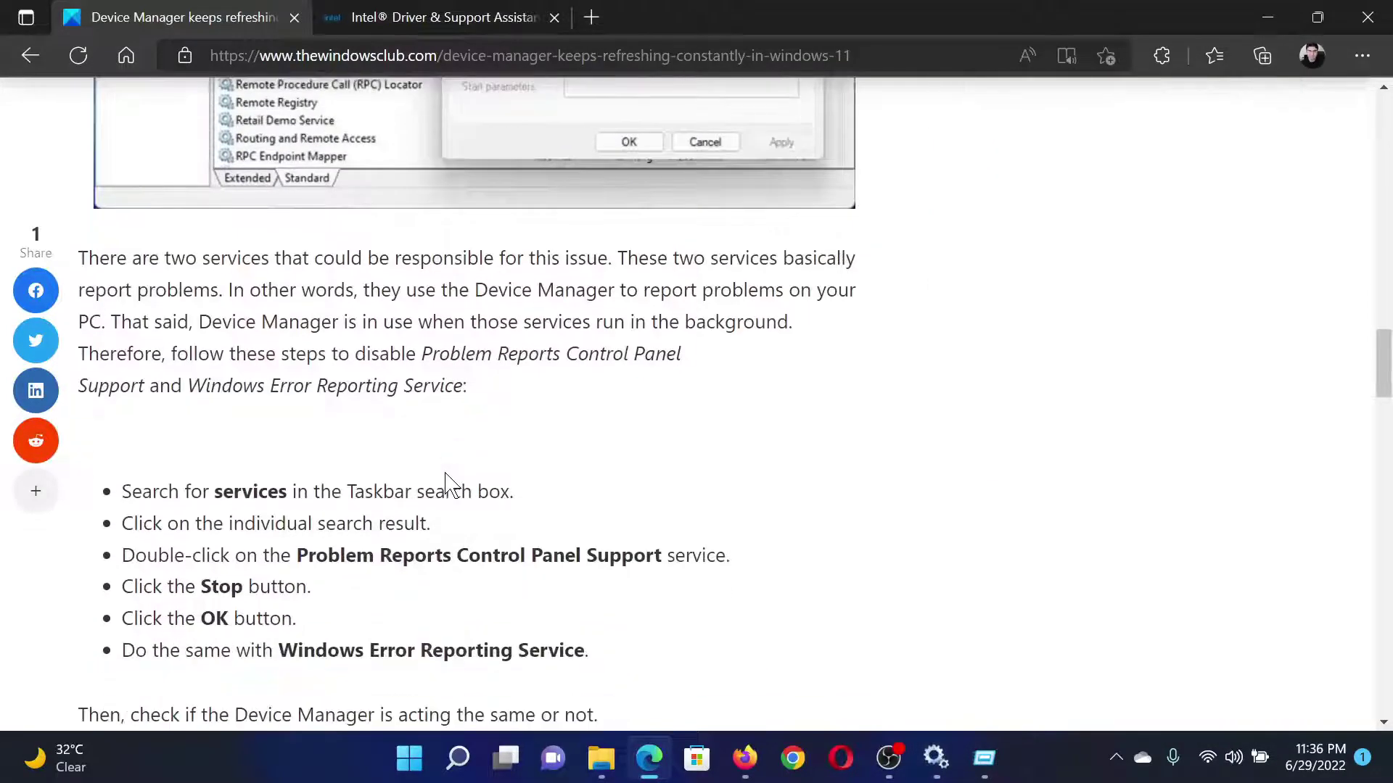
{"action": "scroll", "coordinate": [444, 479], "scroll_direction": "down", "scroll_amount": 2}
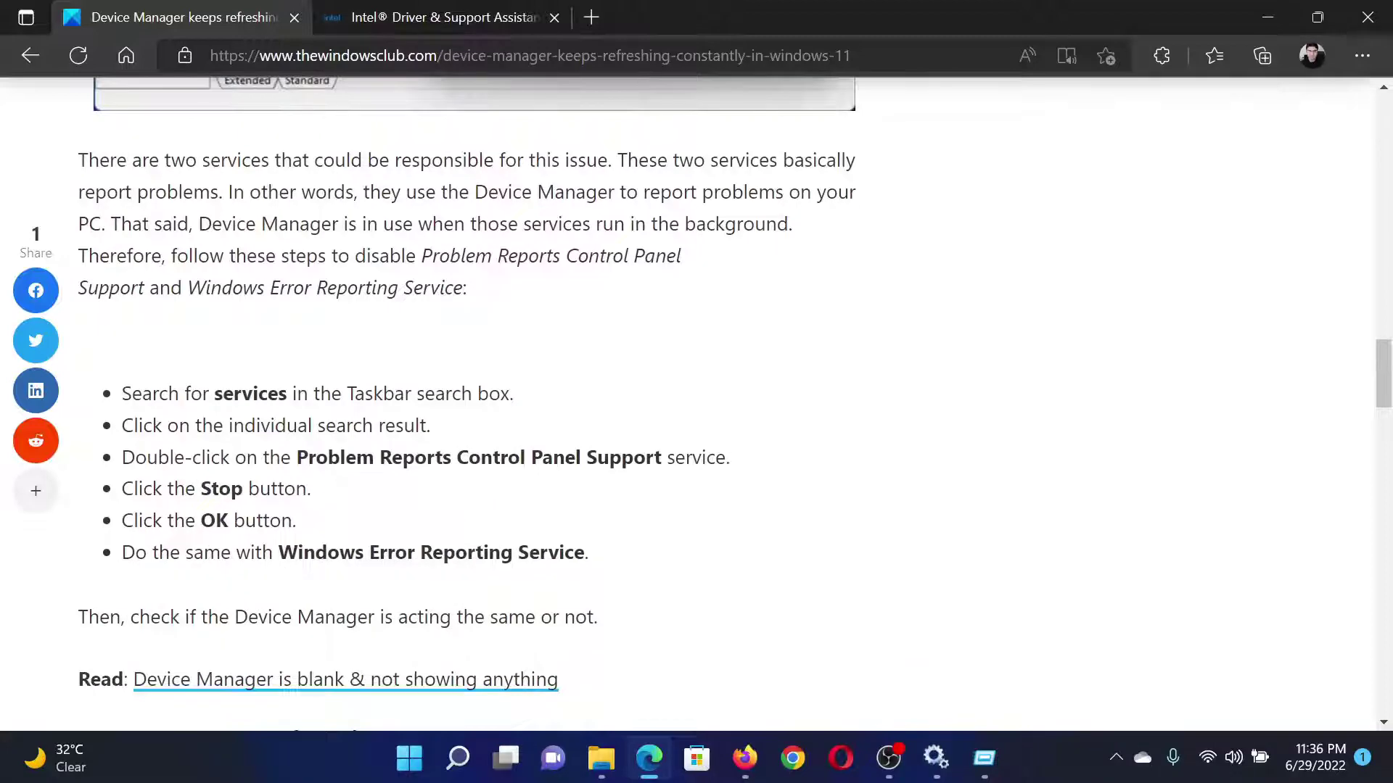
Look up 'Windows Error Reporting Service' in Edge's web search sidebar
{"action": "left_click_drag", "start_coordinate": [278, 551], "coordinate": [588, 552]}
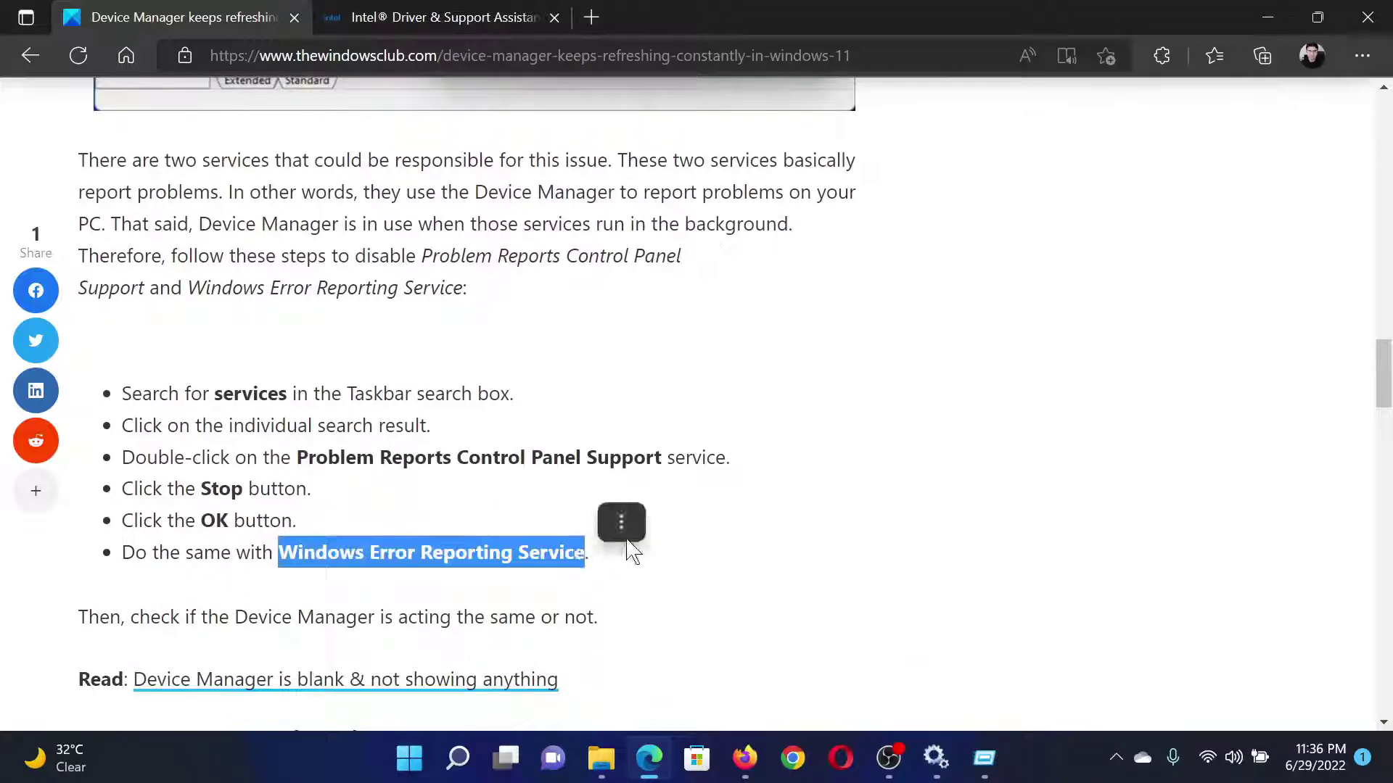
{"action": "right_click", "coordinate": [633, 549]}
{"action": "left_click", "coordinate": [664, 554]}
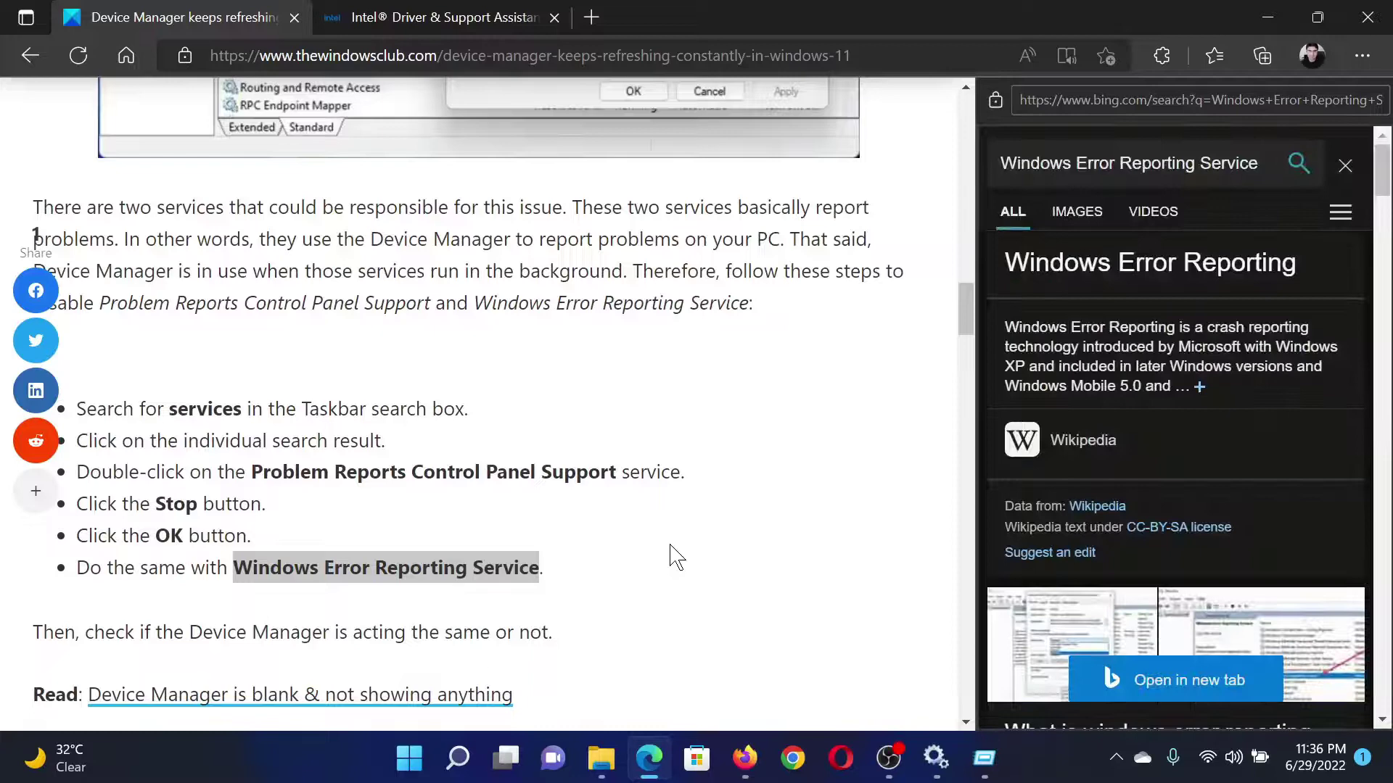
{"action": "left_click", "coordinate": [676, 555]}
{"action": "scroll", "coordinate": [676, 555], "scroll_direction": "down", "scroll_amount": 5}
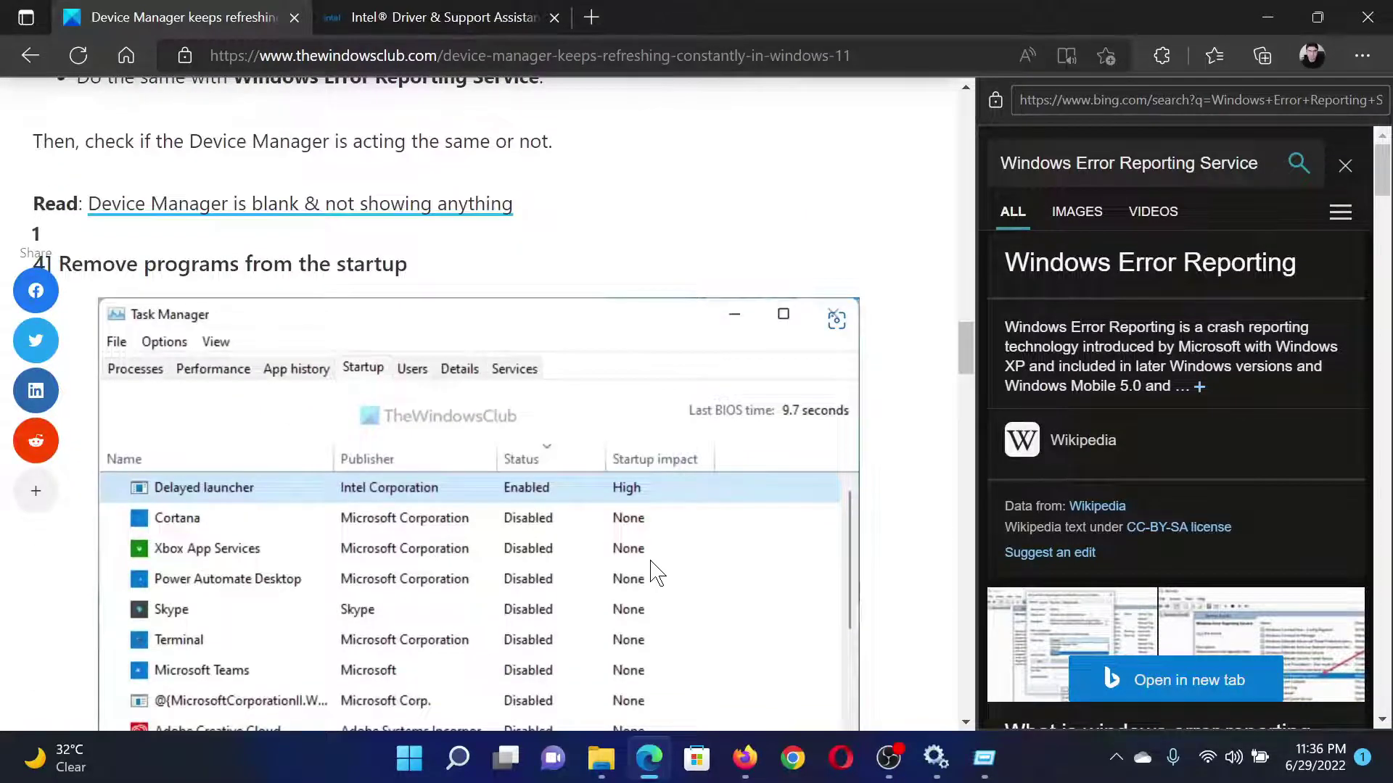
{"action": "scroll", "coordinate": [656, 574], "scroll_direction": "down", "scroll_amount": 2}
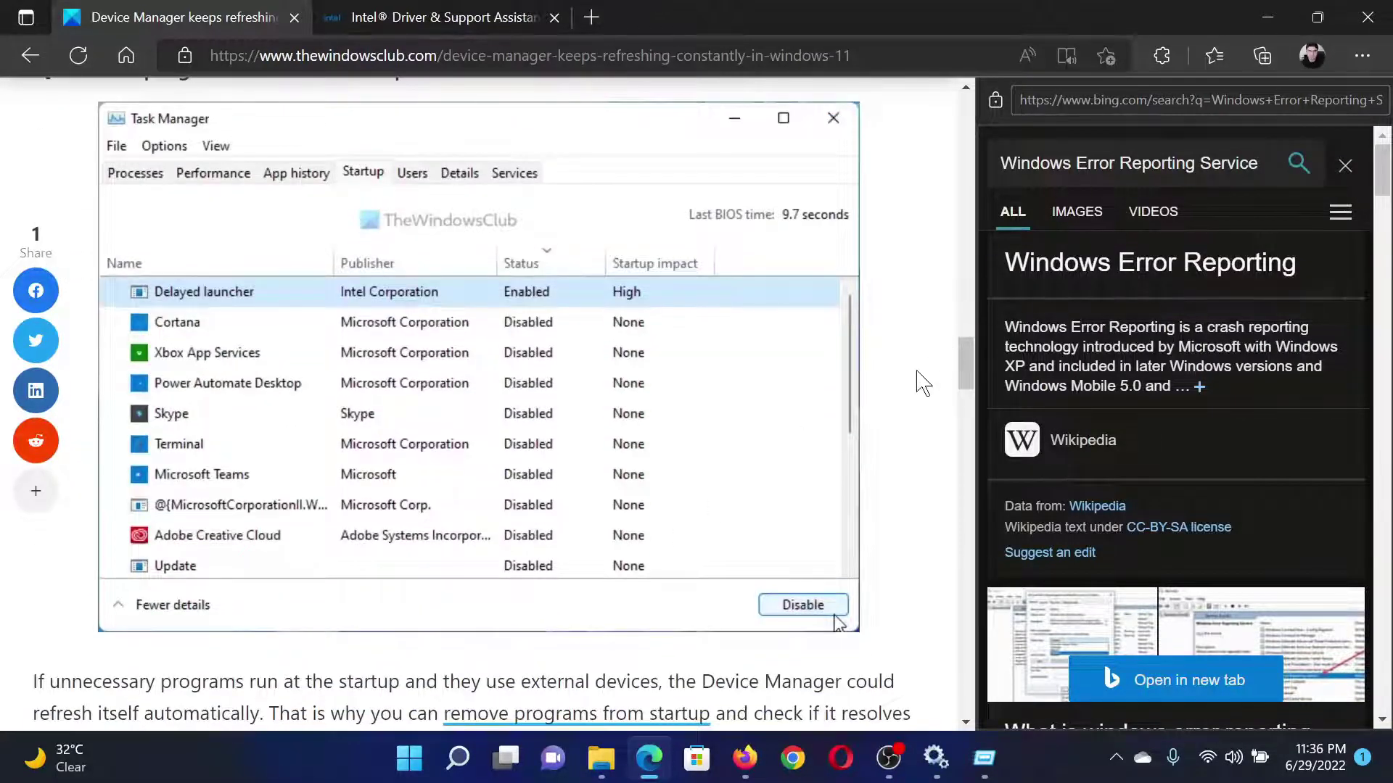
Close the sidebar and launch Task Manager from Windows search
{"action": "left_click", "coordinate": [1347, 166]}
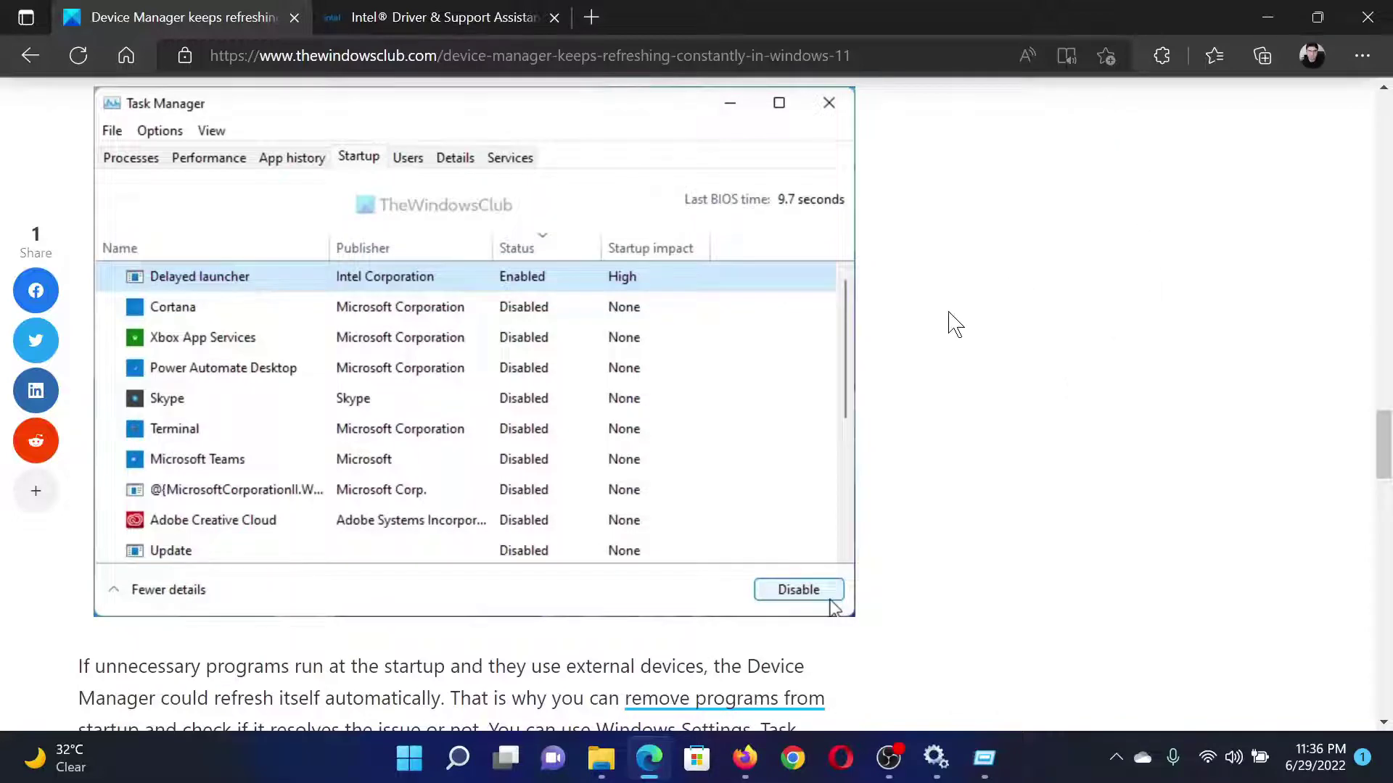
{"action": "left_click", "coordinate": [458, 759]}
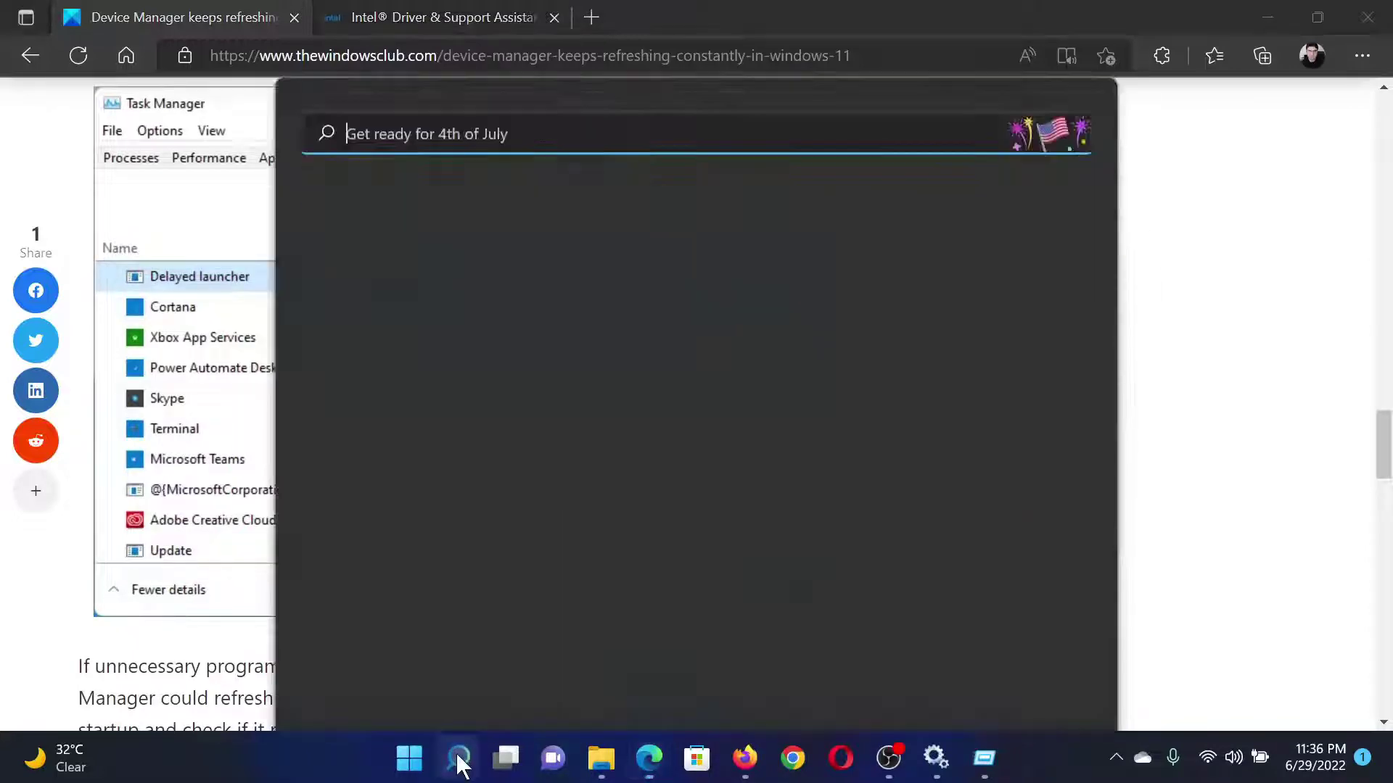
{"action": "type", "text": "tas"}
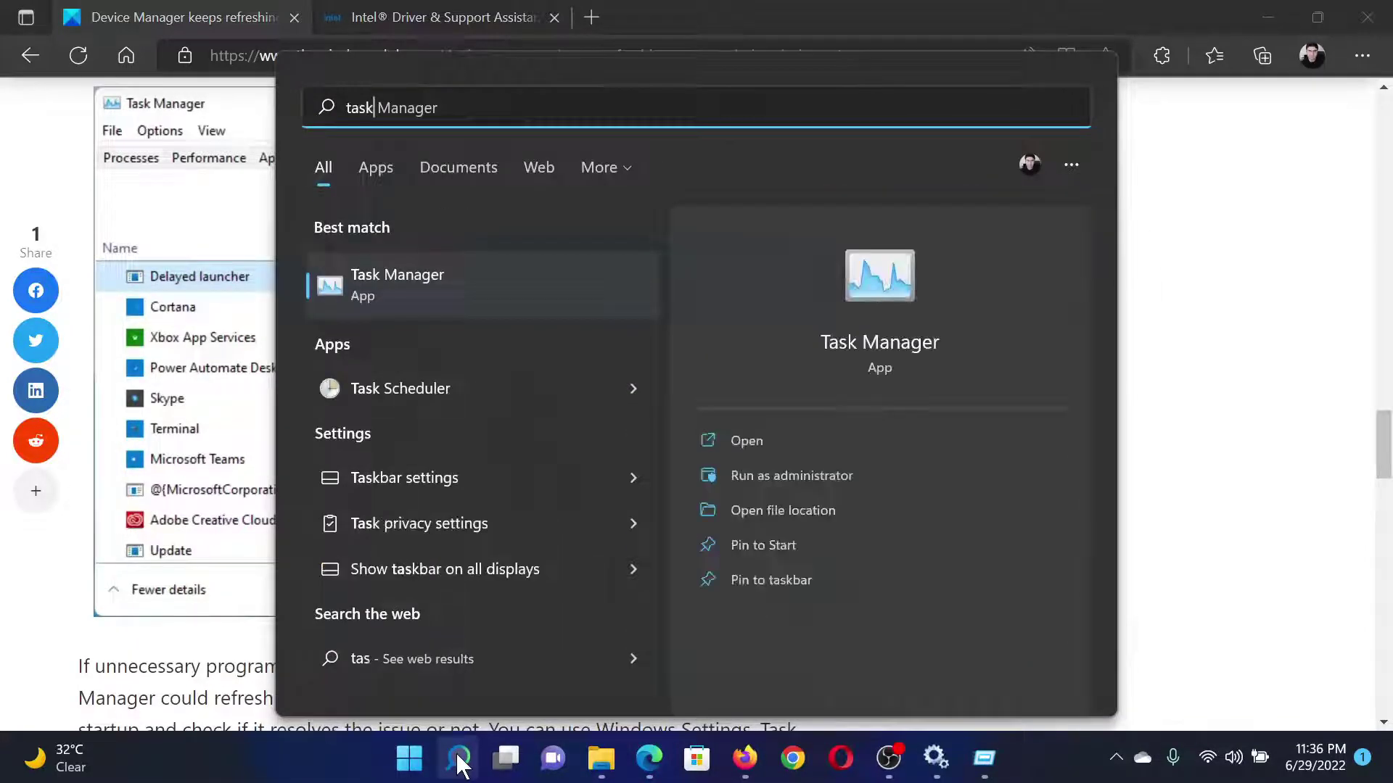
{"action": "type", "text": "k"}
{"action": "left_click", "coordinate": [416, 296]}
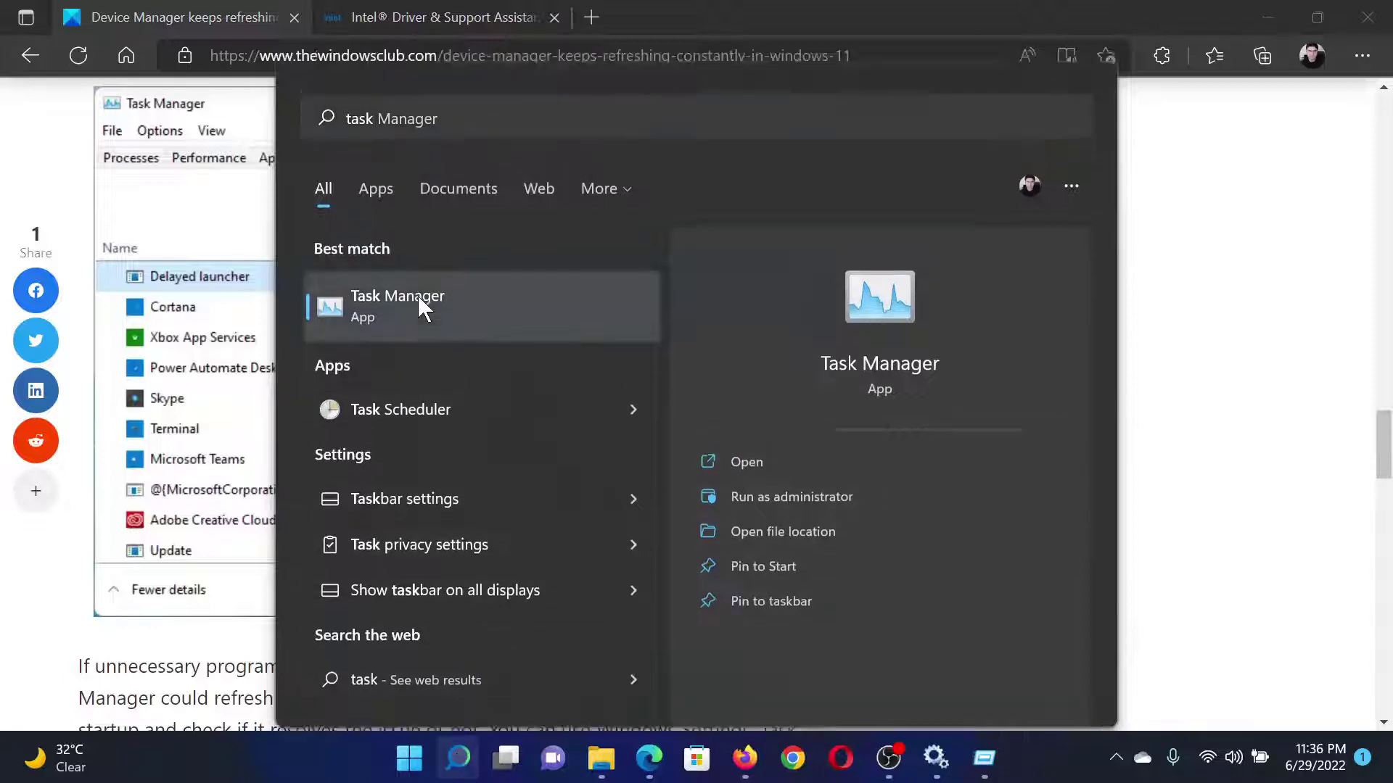
Disable Microsoft Teams in Task Manager's expanded Startup apps list
{"action": "left_click", "coordinate": [152, 481]}
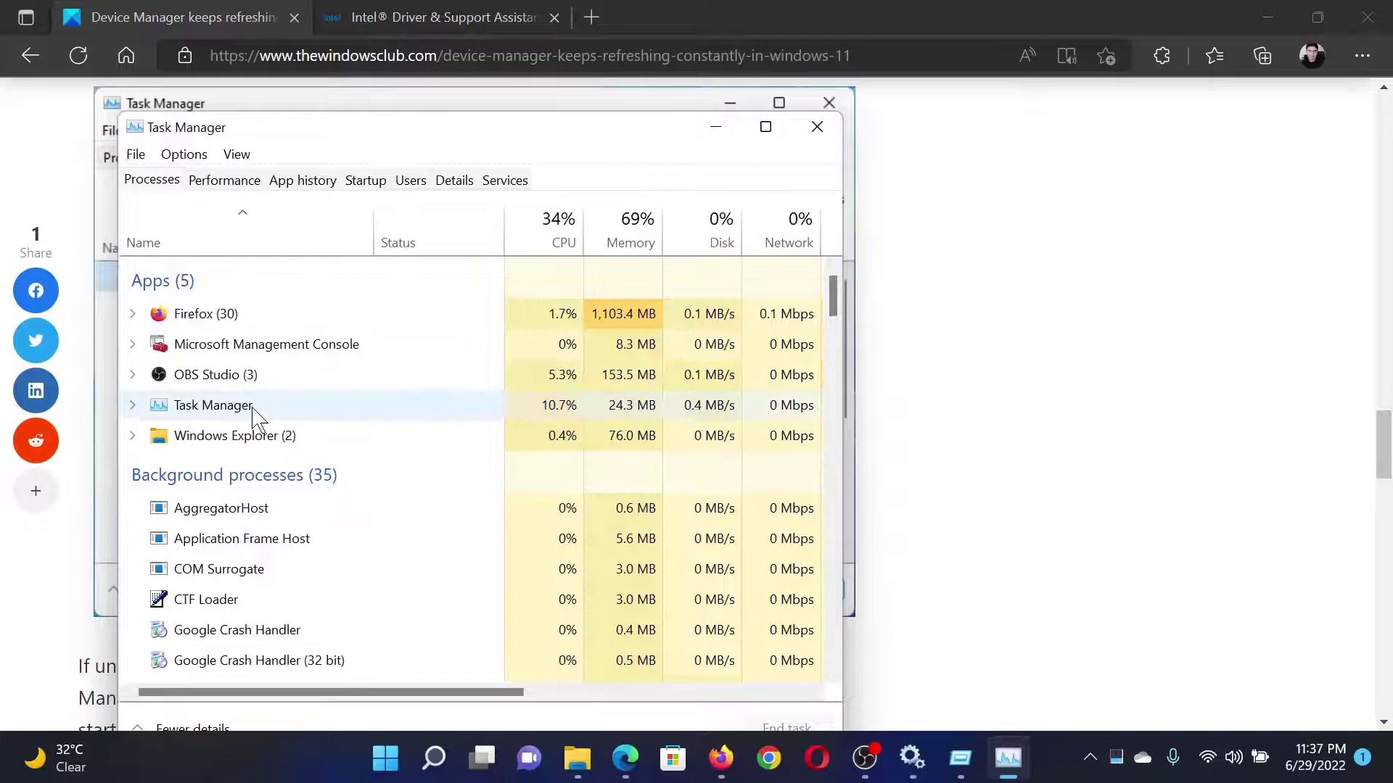
{"action": "left_click", "coordinate": [367, 182]}
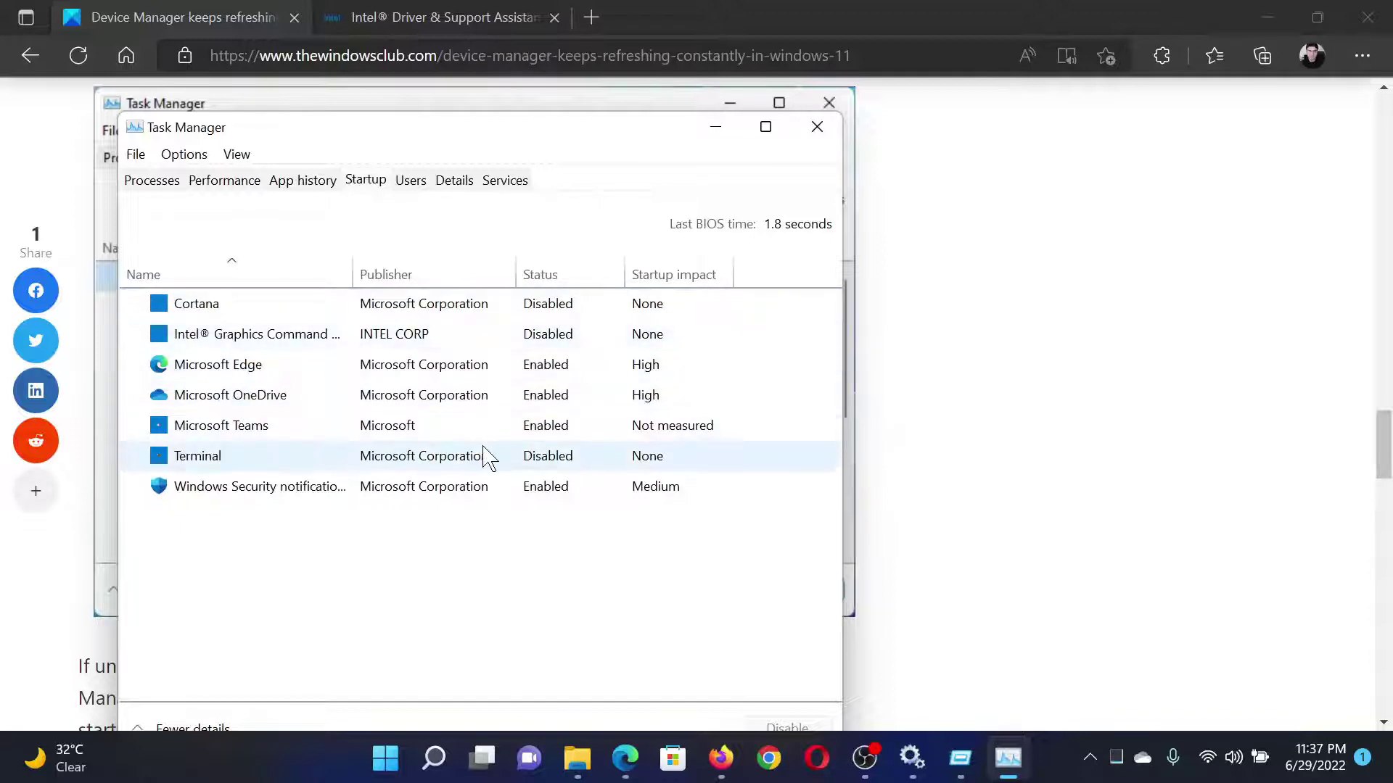
{"action": "right_click", "coordinate": [258, 432]}
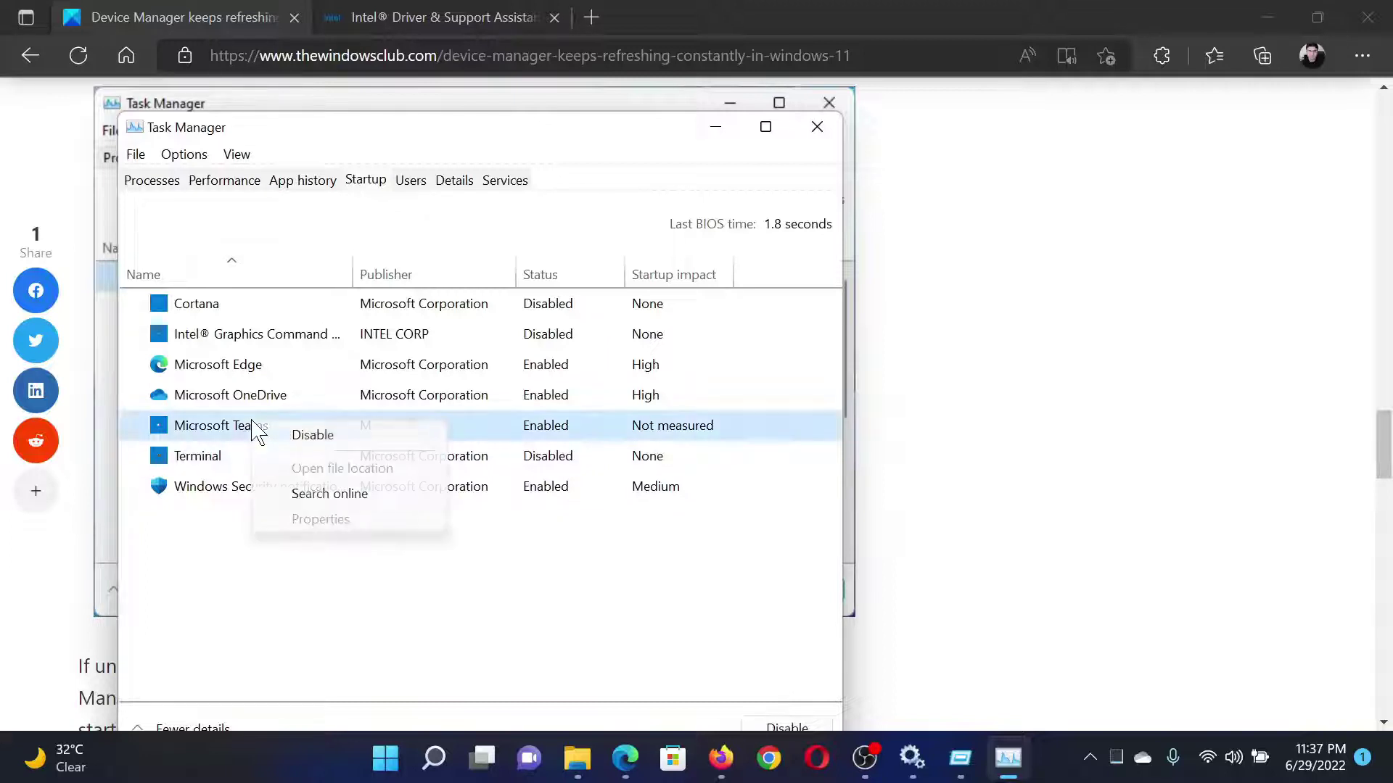
{"action": "left_click", "coordinate": [309, 441]}
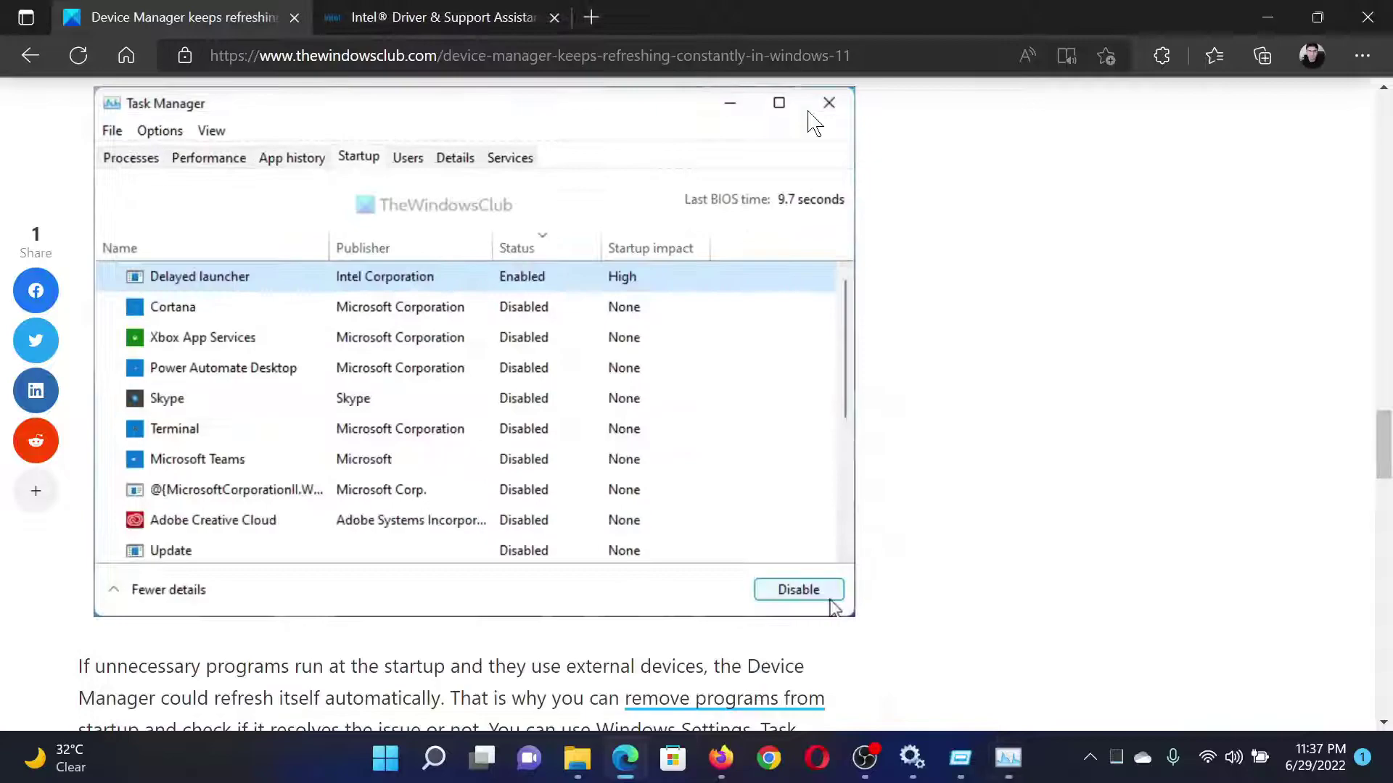
{"action": "left_click_drag", "start_coordinate": [1381, 441], "coordinate": [1381, 120]}
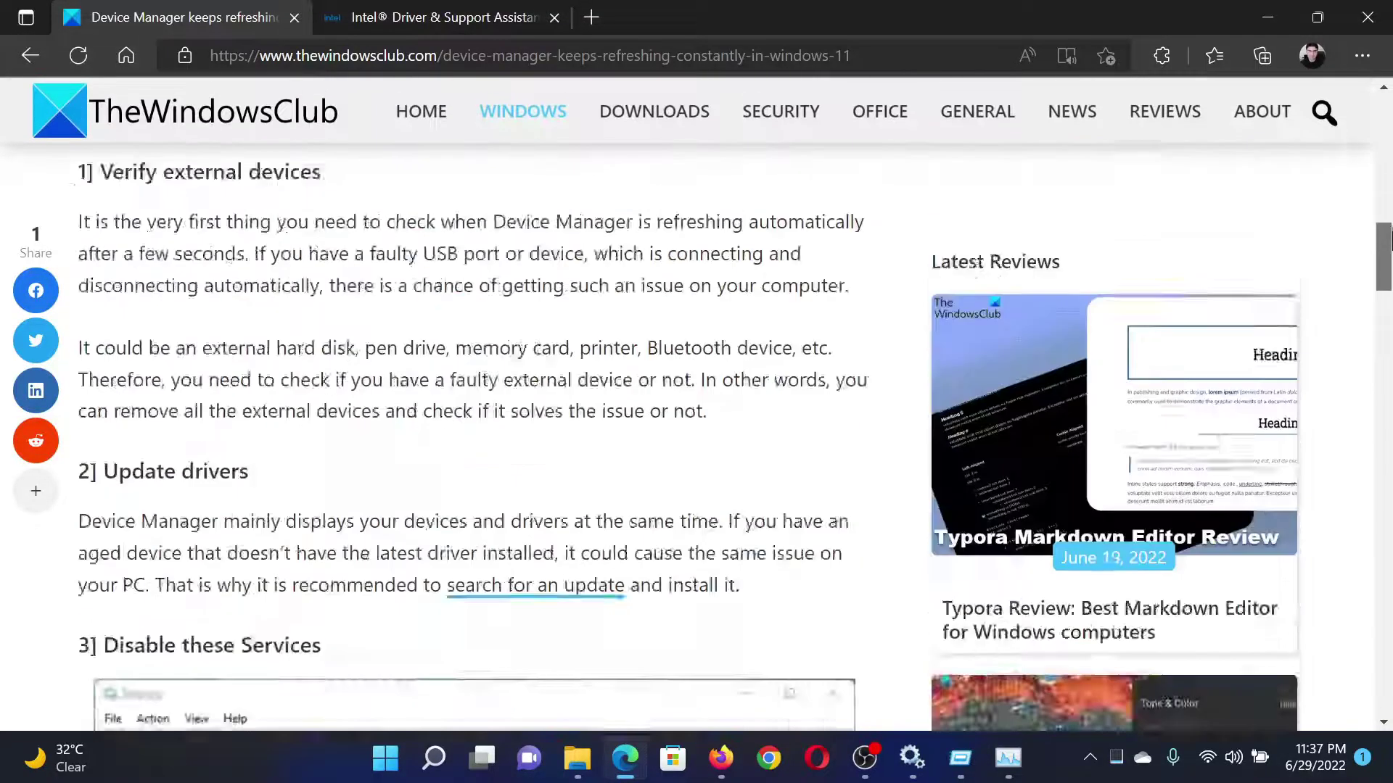